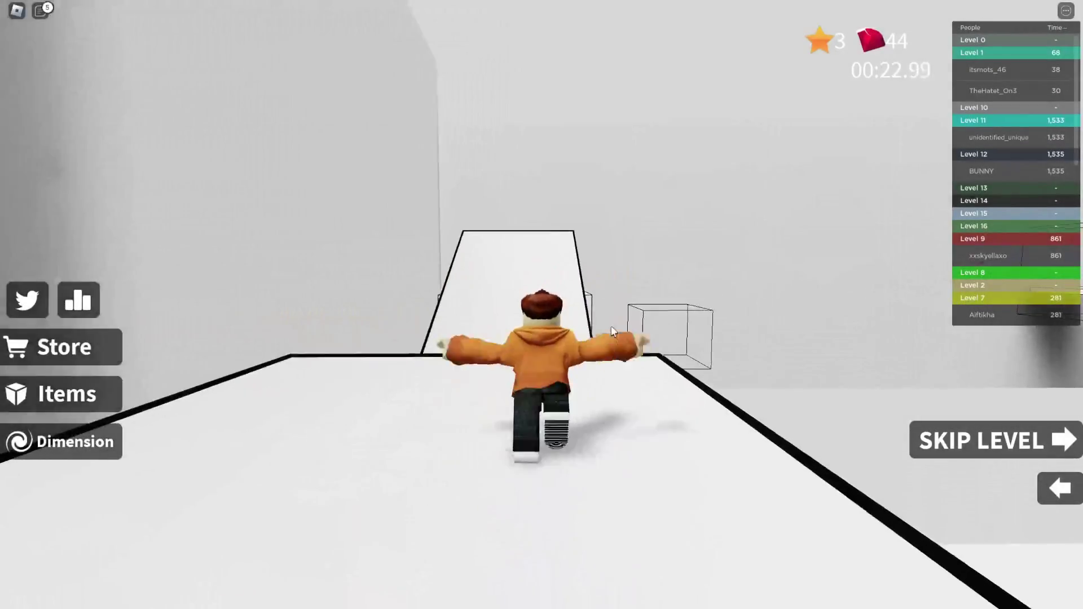
Step: Run through the arch to beat Level 5 for 2 gems (46 total), then run across the ice level
{"action": "key", "text": "w"}
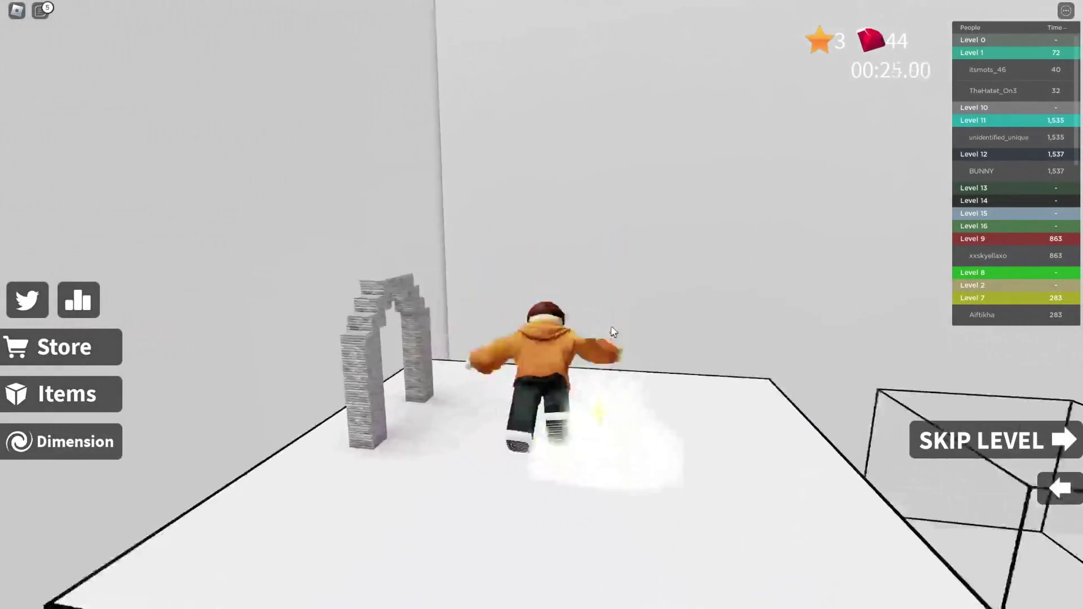
{"action": "key", "text": "w"}
{"action": "key", "text": "space"}
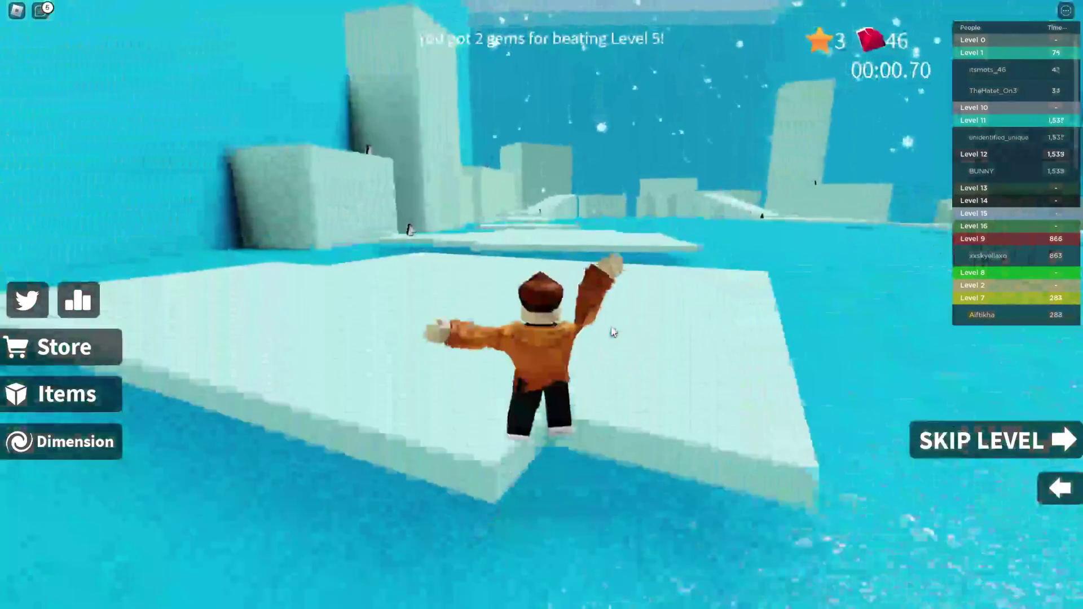
{"action": "key", "text": "w"}
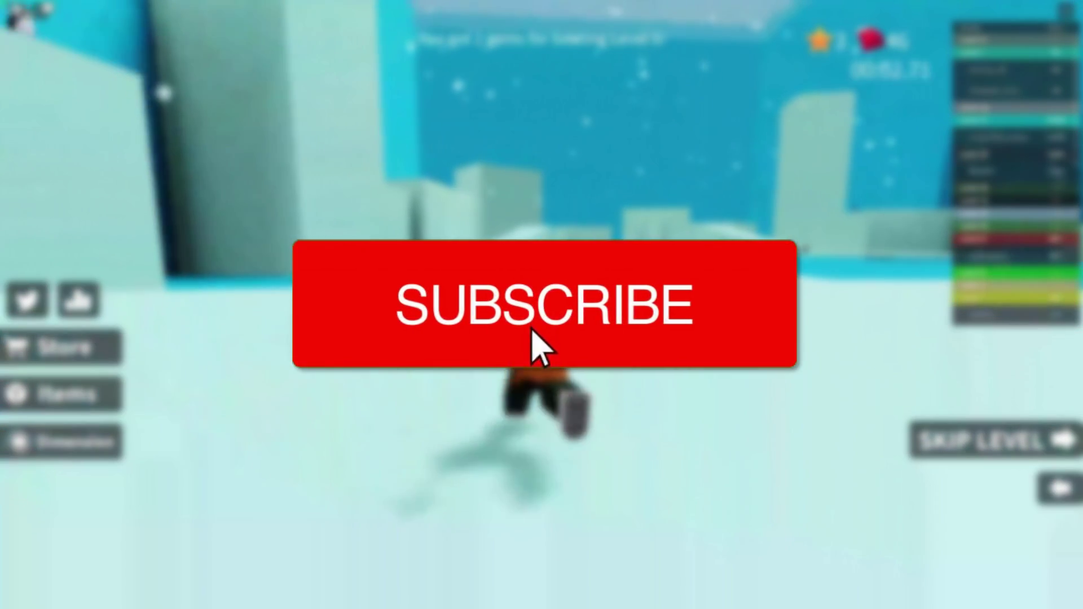
{"action": "key", "text": "w"}
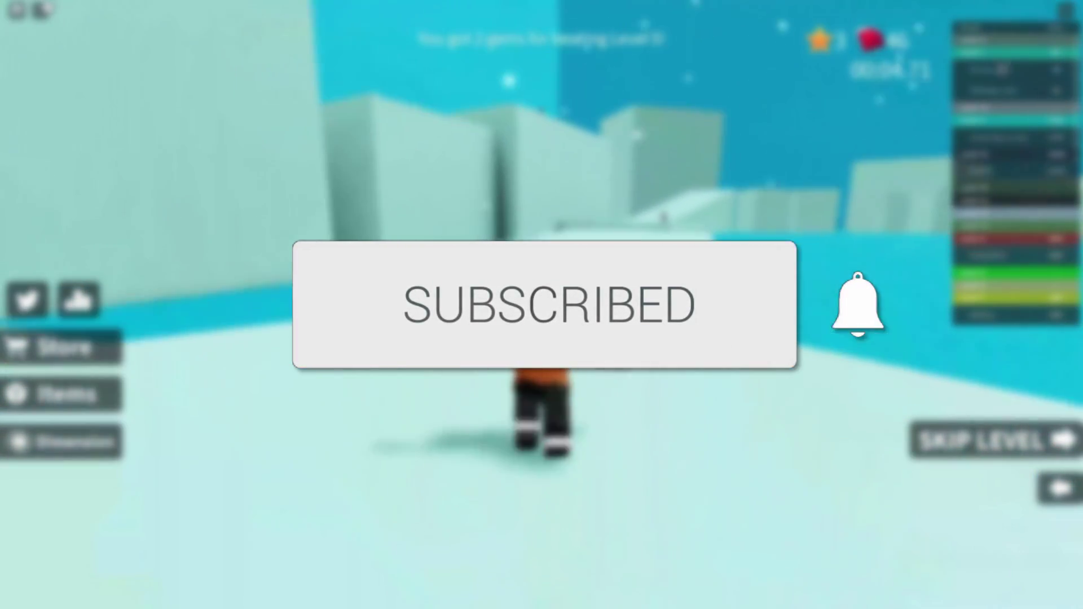
{"action": "key", "text": "w"}
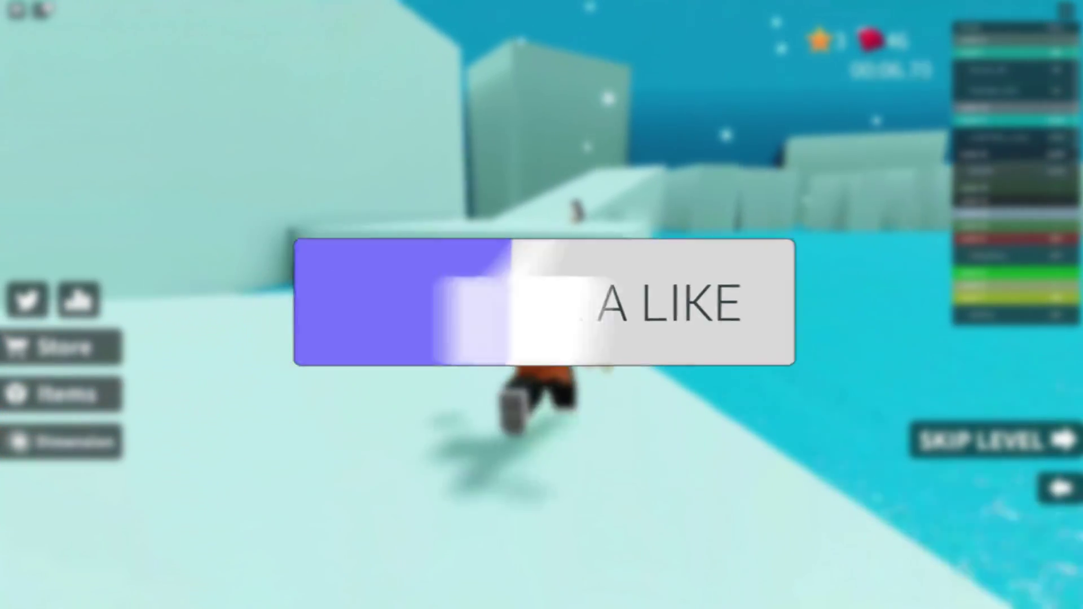
{"action": "key", "text": "w"}
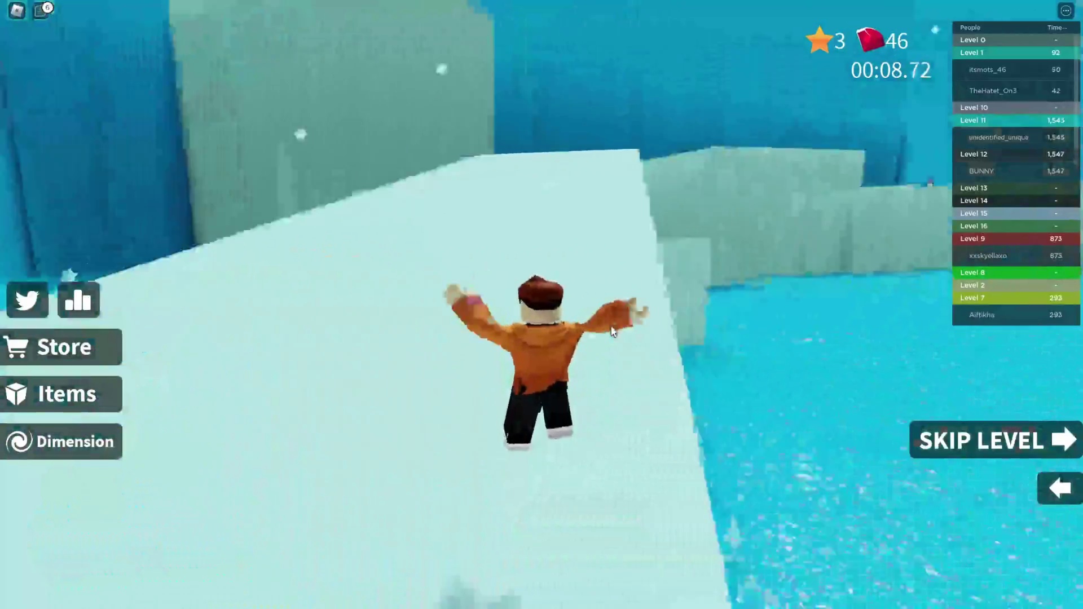
{"action": "key", "text": "w"}
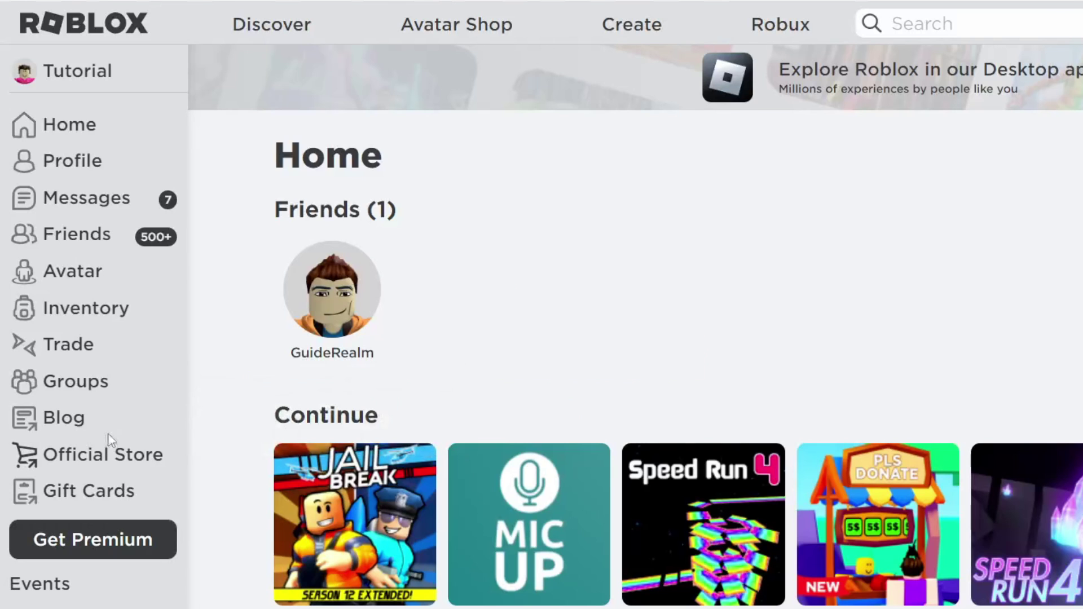
Step: Go to Groups and start a new group on the blank Create Group form
{"action": "left_click", "coordinate": [75, 385]}
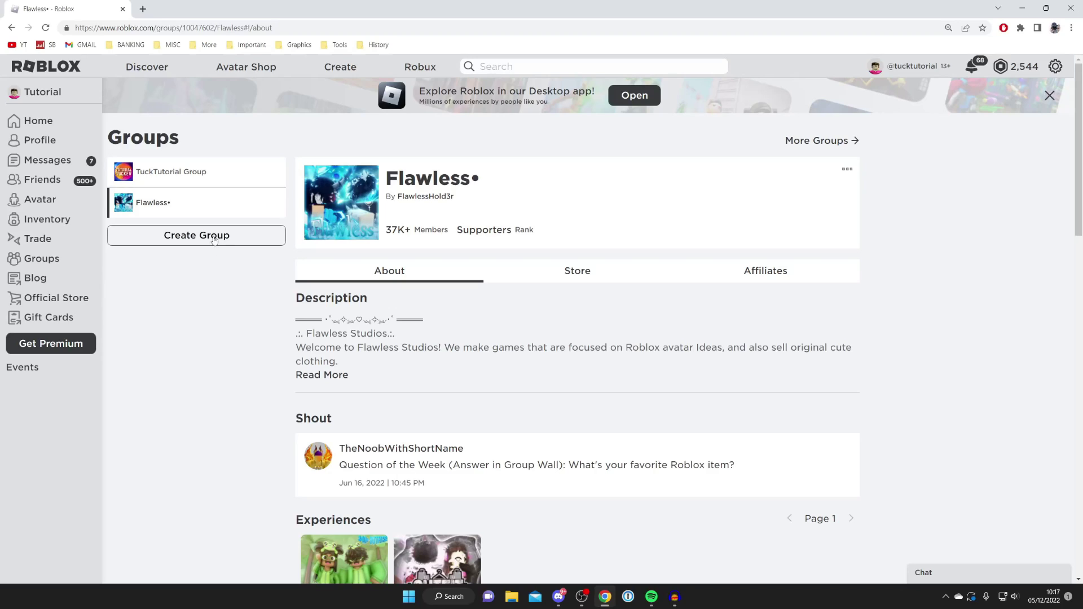
{"action": "left_click", "coordinate": [214, 241]}
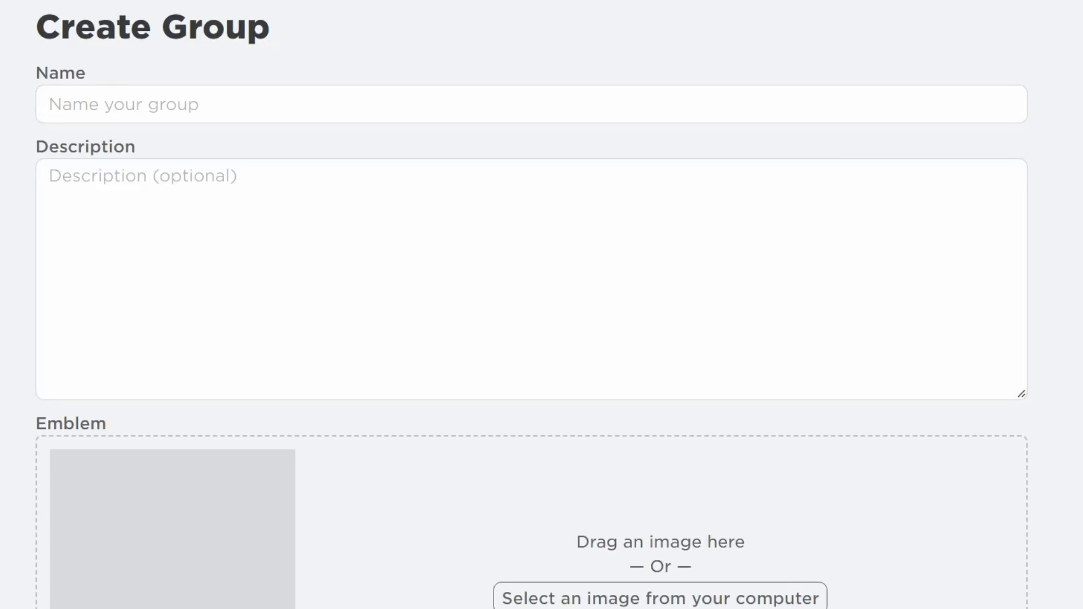
{"action": "left_click", "coordinate": [116, 111]}
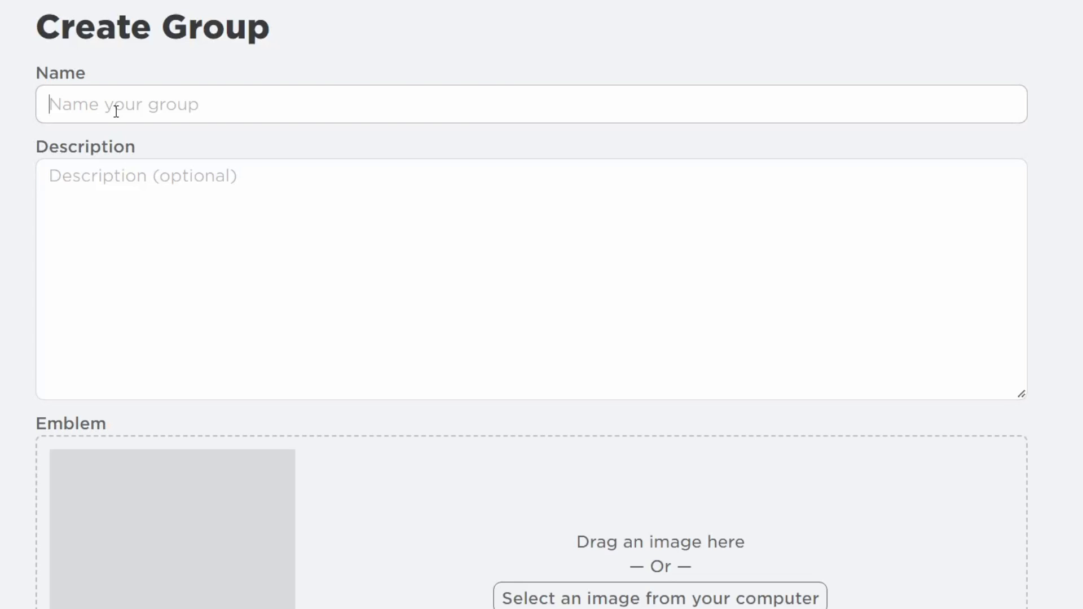
Step: Name the group 'GuideRealm Subscribers' with description 'This is a group for GuideRealm subscribers!'
{"action": "type", "text": "GuideR"}
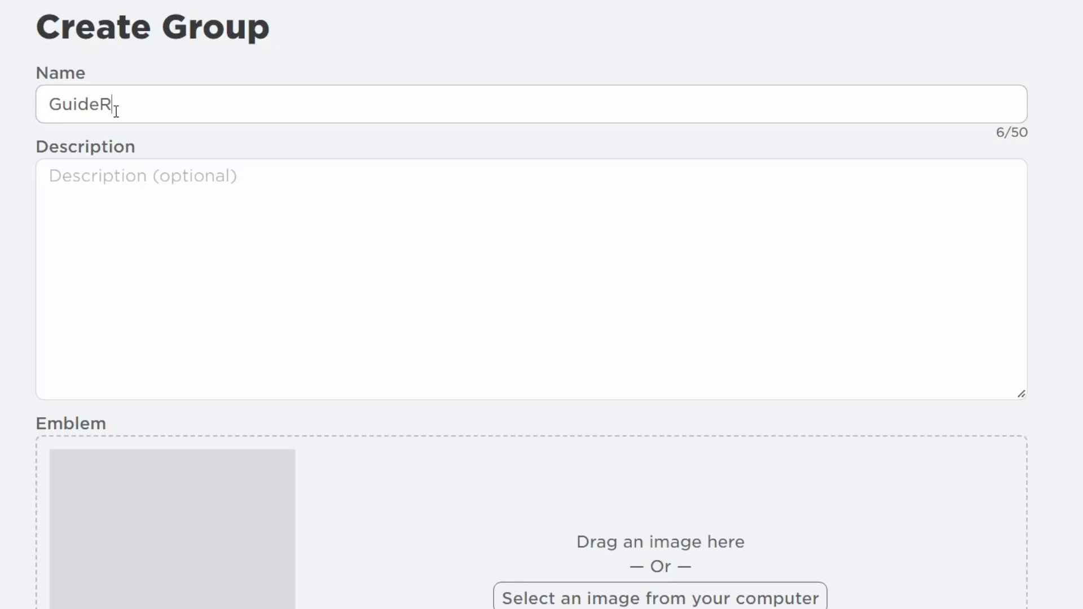
{"action": "type", "text": "ealm Subscribers"}
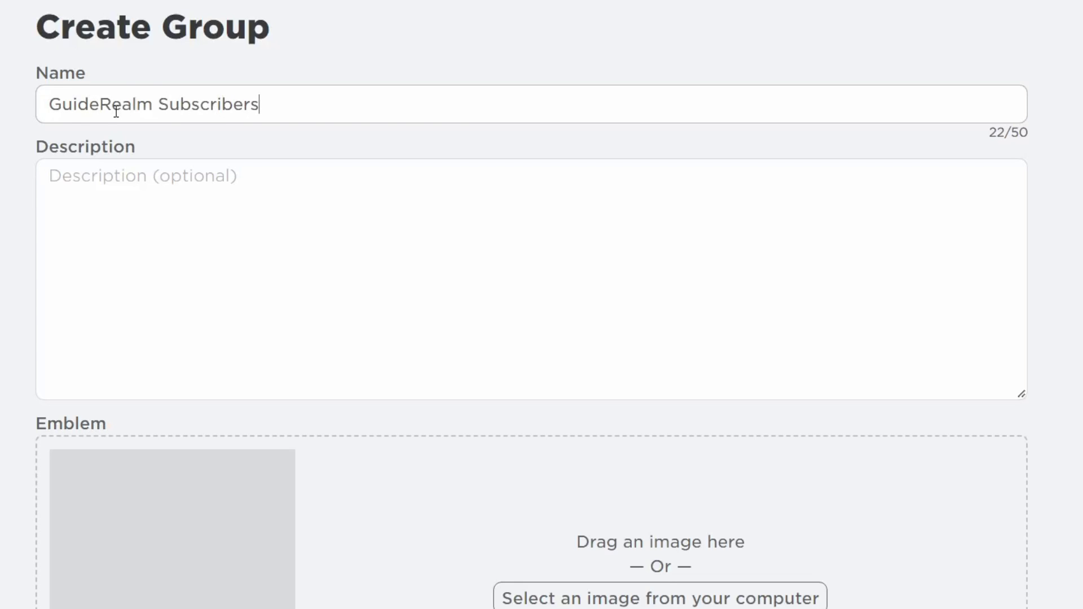
{"action": "left_click", "coordinate": [135, 199]}
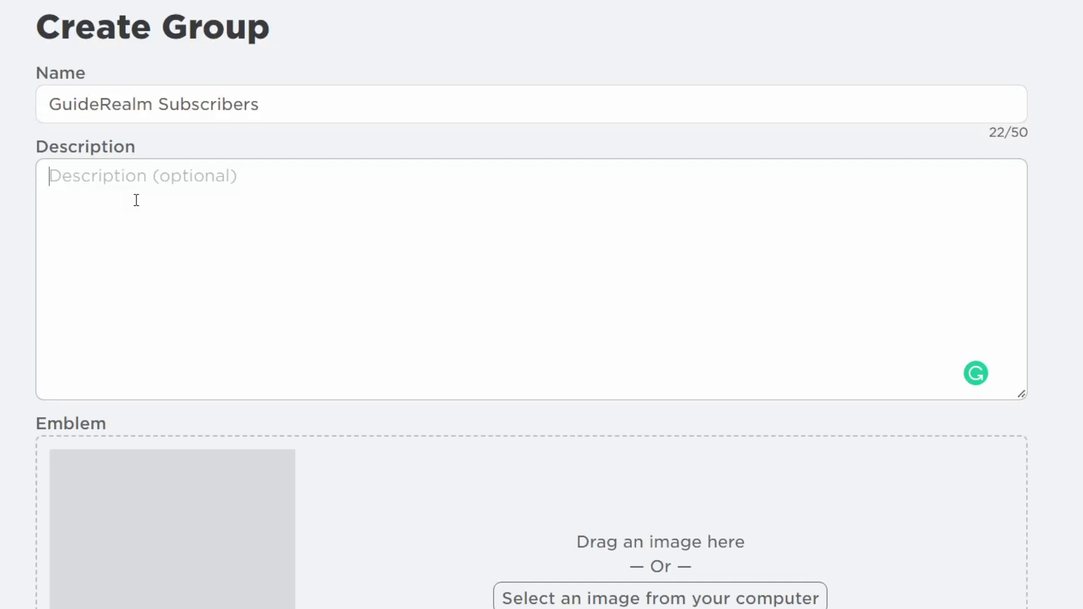
{"action": "type", "text": "This ia"}
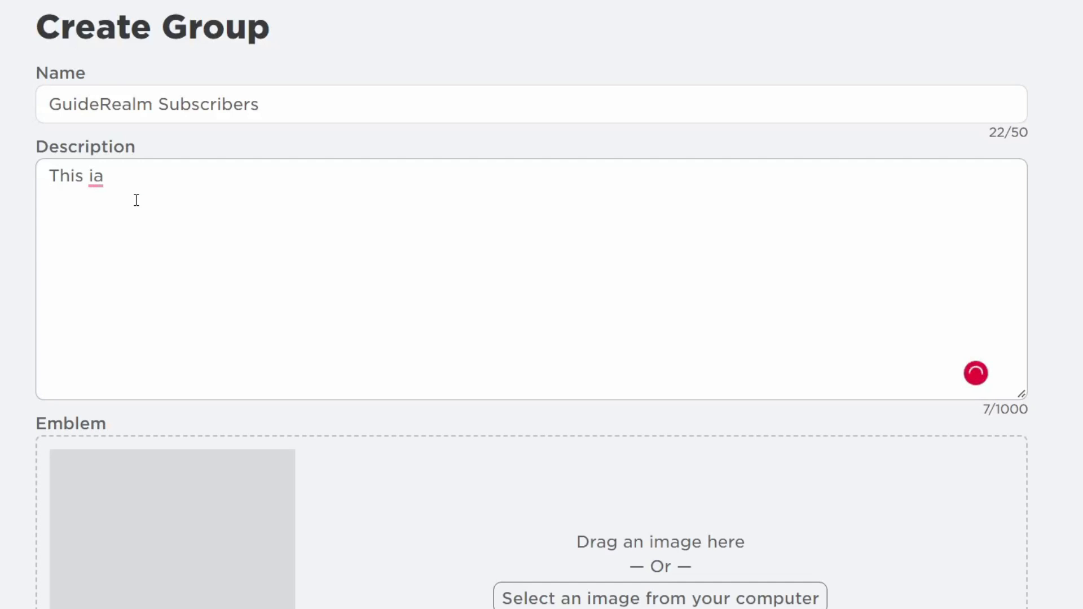
{"action": "key", "text": "BackSpace"}
{"action": "type", "text": "s"}
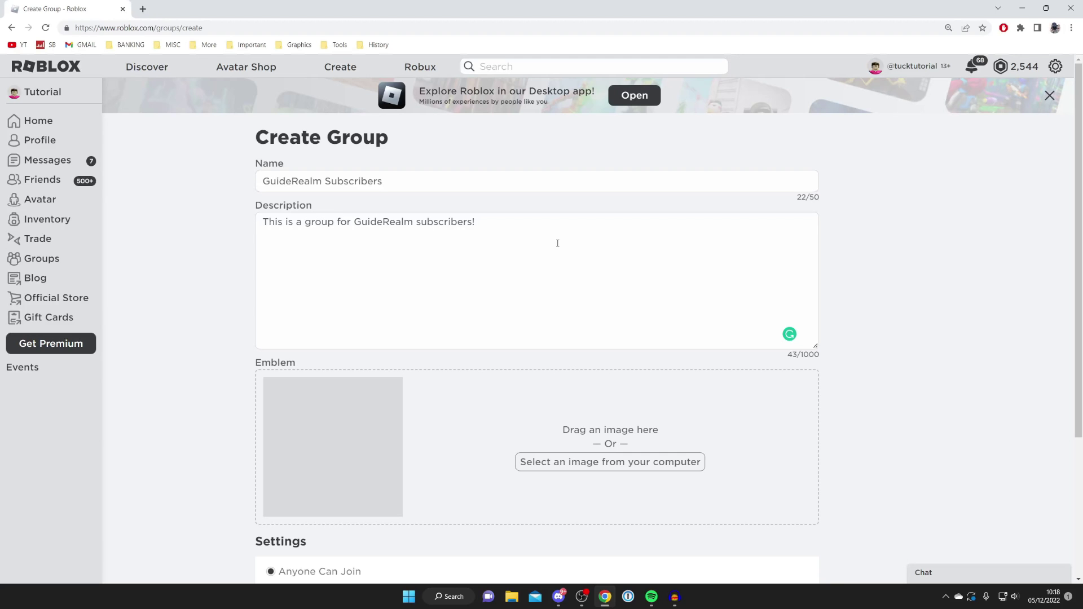
Step: Upload youtube logo.jpg as the group emblem and review the rest of the form
{"action": "scroll", "coordinate": [620, 275], "scroll_direction": "down", "scroll_amount": 1}
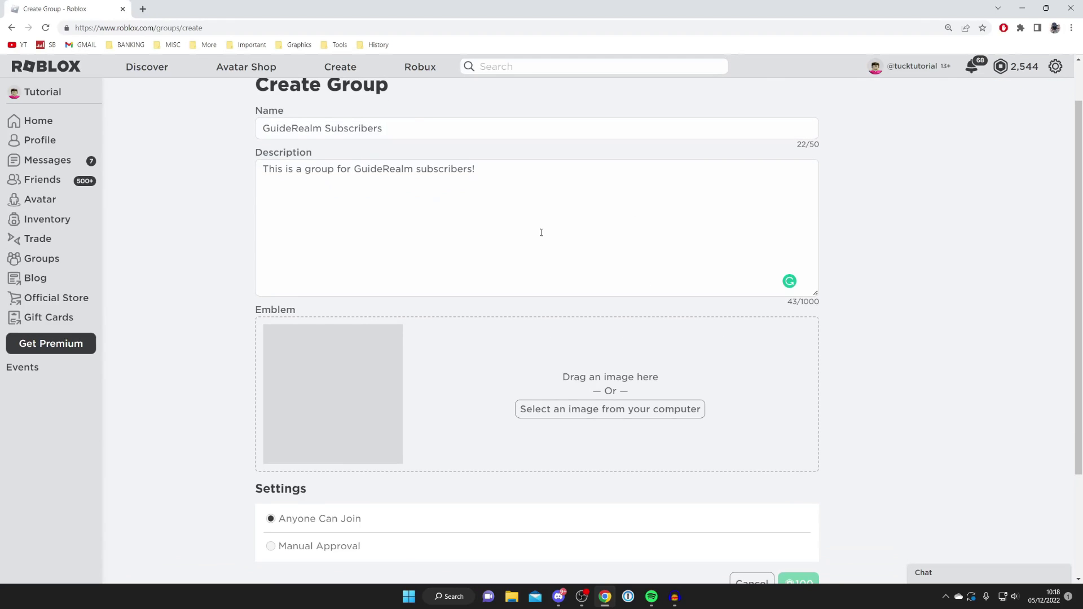
{"action": "scroll", "coordinate": [575, 257], "scroll_direction": "down", "scroll_amount": 1}
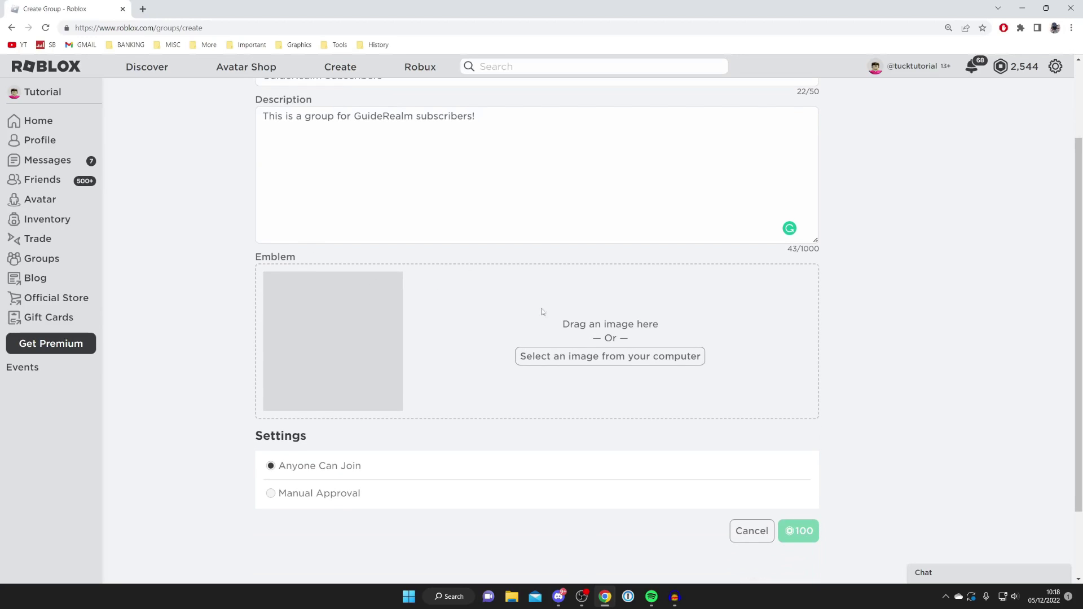
{"action": "left_click", "coordinate": [656, 361]}
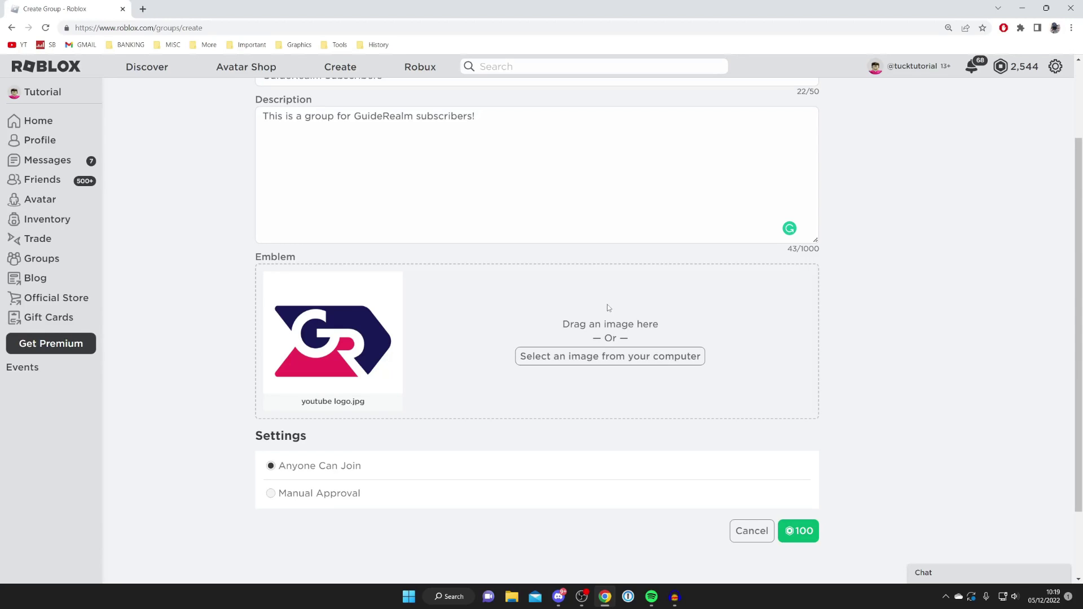
{"action": "scroll", "coordinate": [477, 328], "scroll_direction": "down", "scroll_amount": 3}
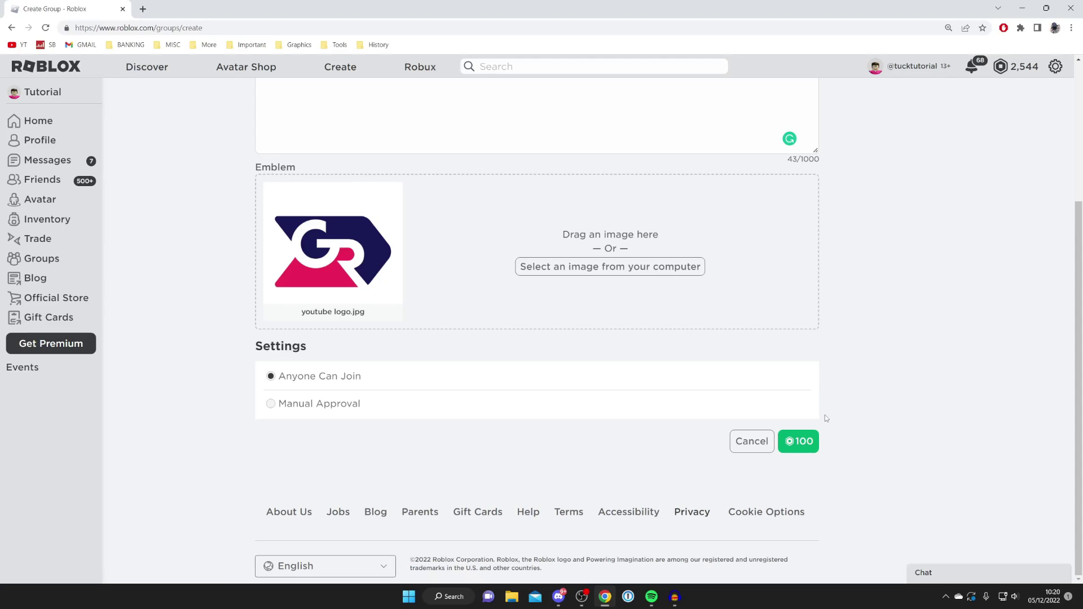
Step: Purchase and confirm the group for 100 Robux
{"action": "left_click", "coordinate": [793, 441]}
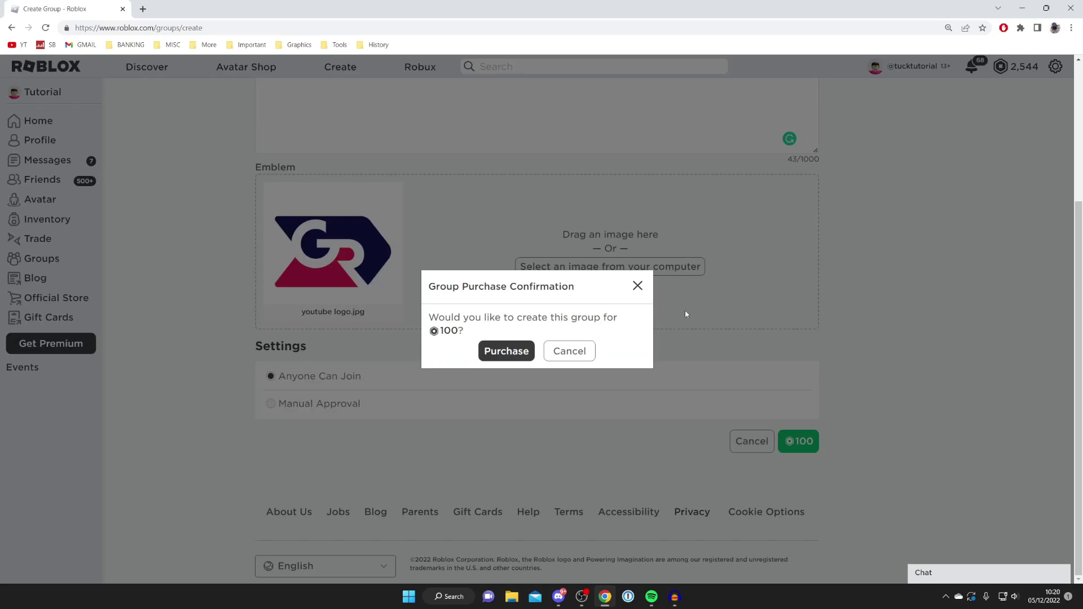
{"action": "left_click", "coordinate": [508, 351]}
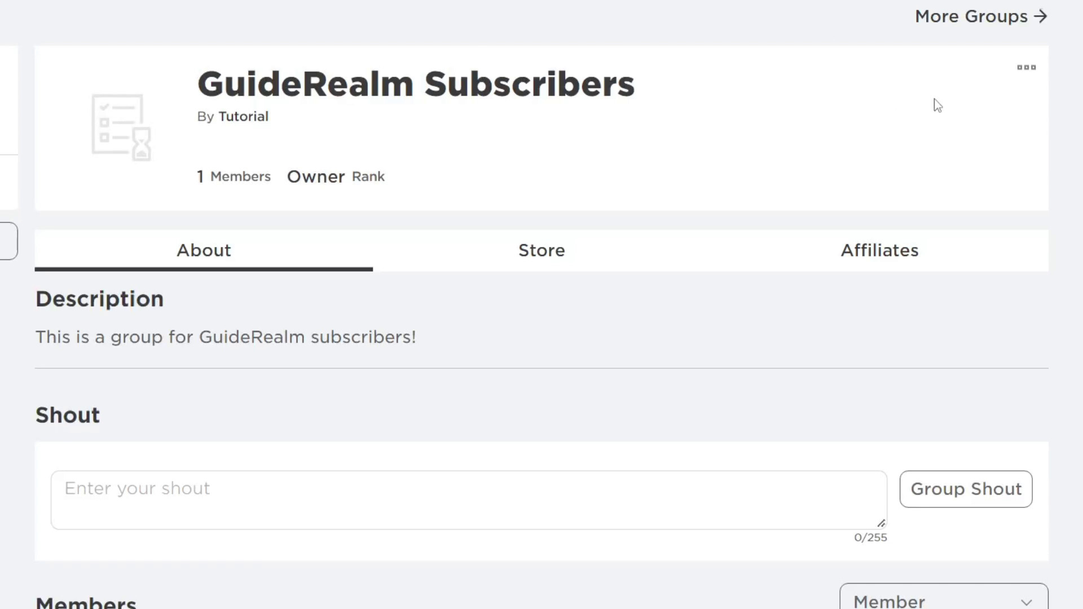
Step: Open Configure Group, review the Settings section, then view Social Links (up to 3 links)
{"action": "left_click", "coordinate": [1025, 68]}
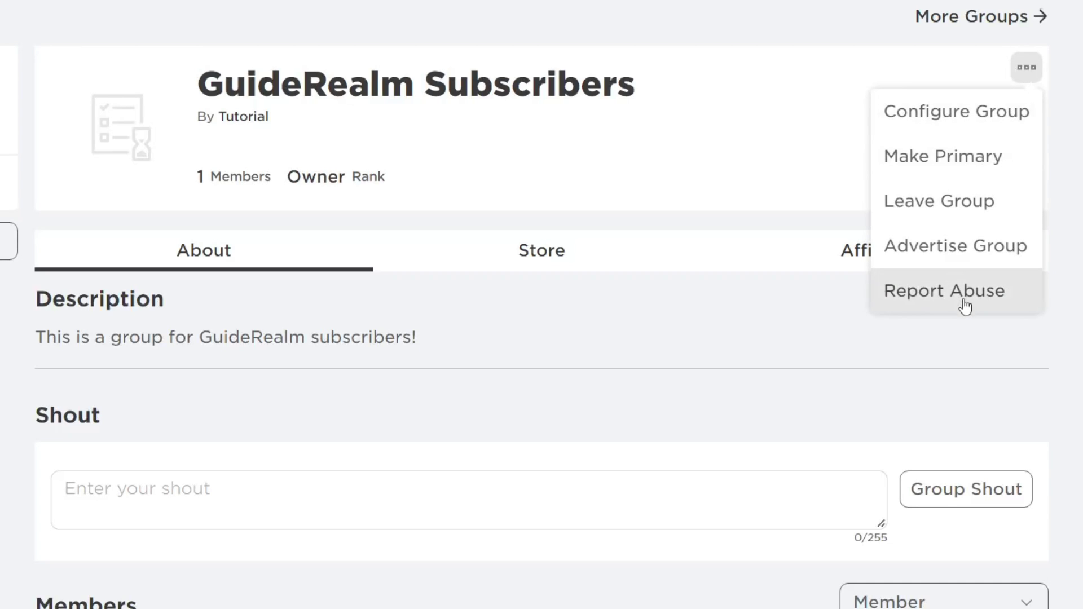
{"action": "left_click", "coordinate": [894, 111]}
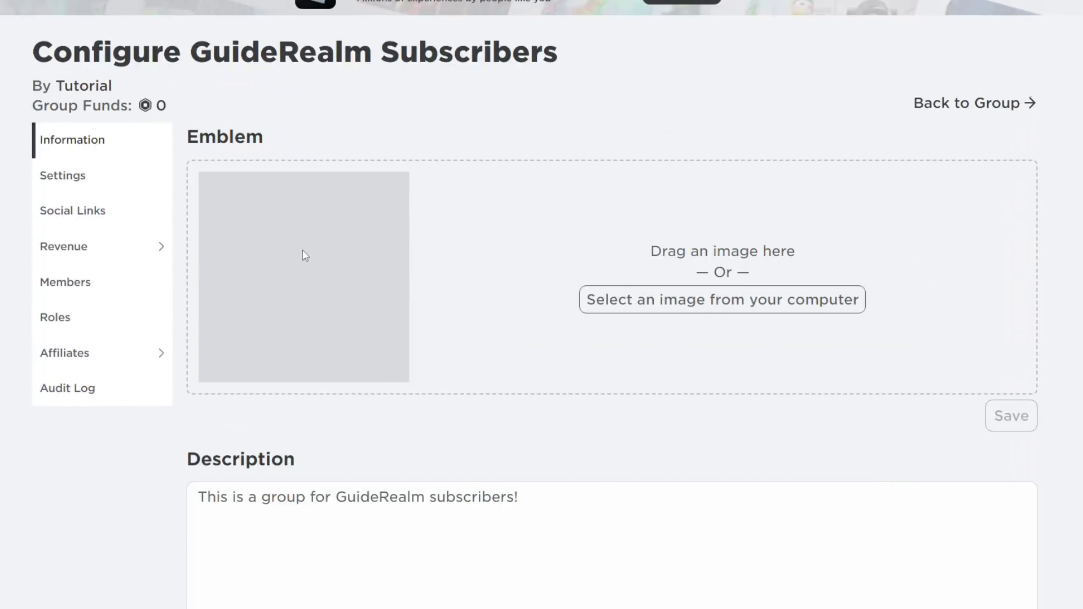
{"action": "left_click", "coordinate": [155, 177]}
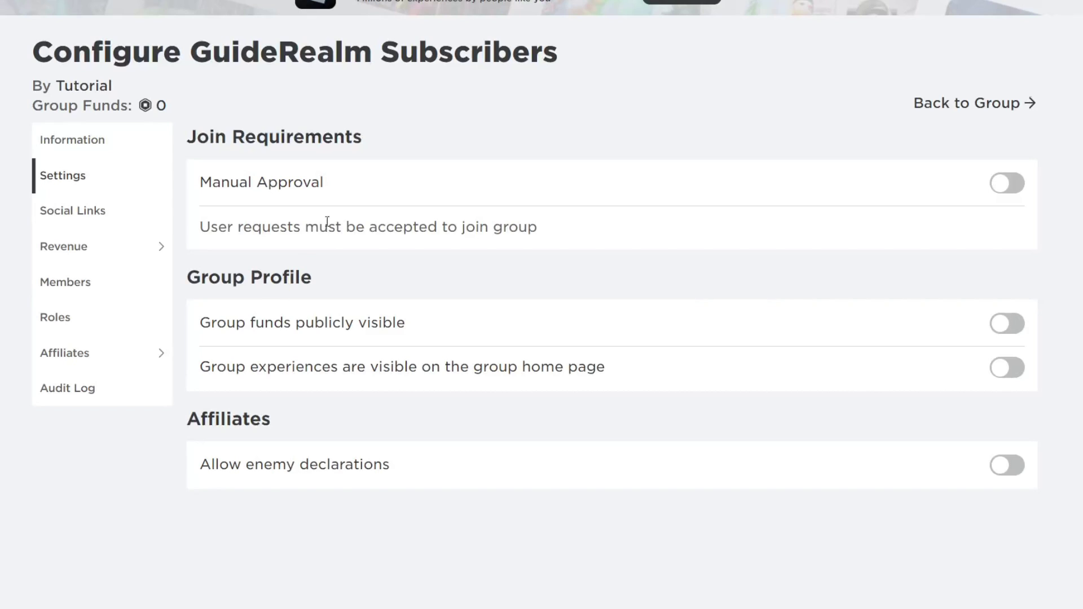
{"action": "left_click", "coordinate": [120, 214]}
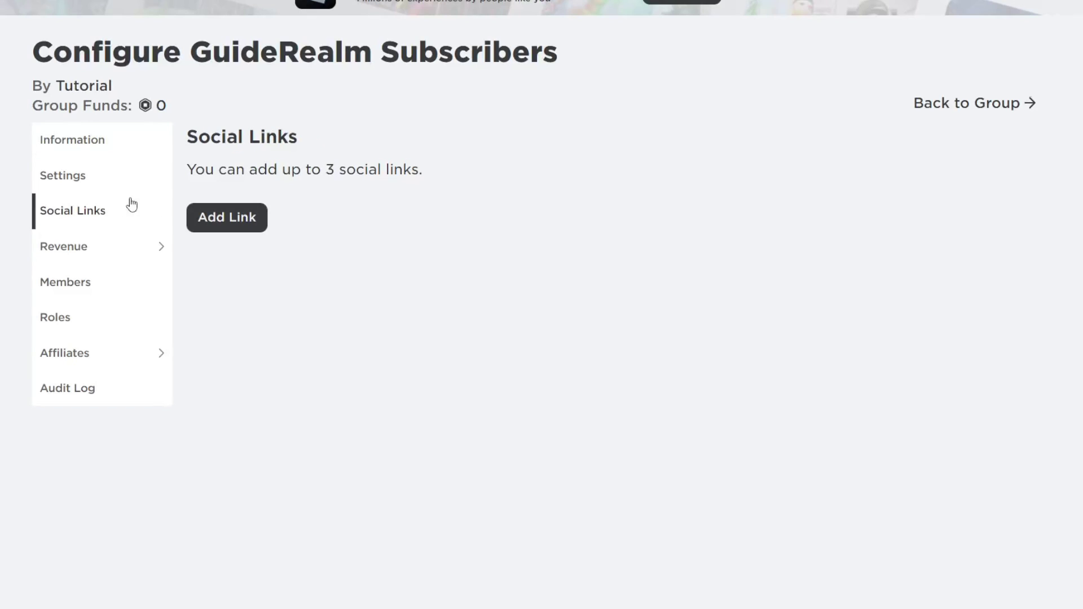
Step: Preview the Add Link platform choices, then view Members showing only the Owner
{"action": "left_click", "coordinate": [235, 224]}
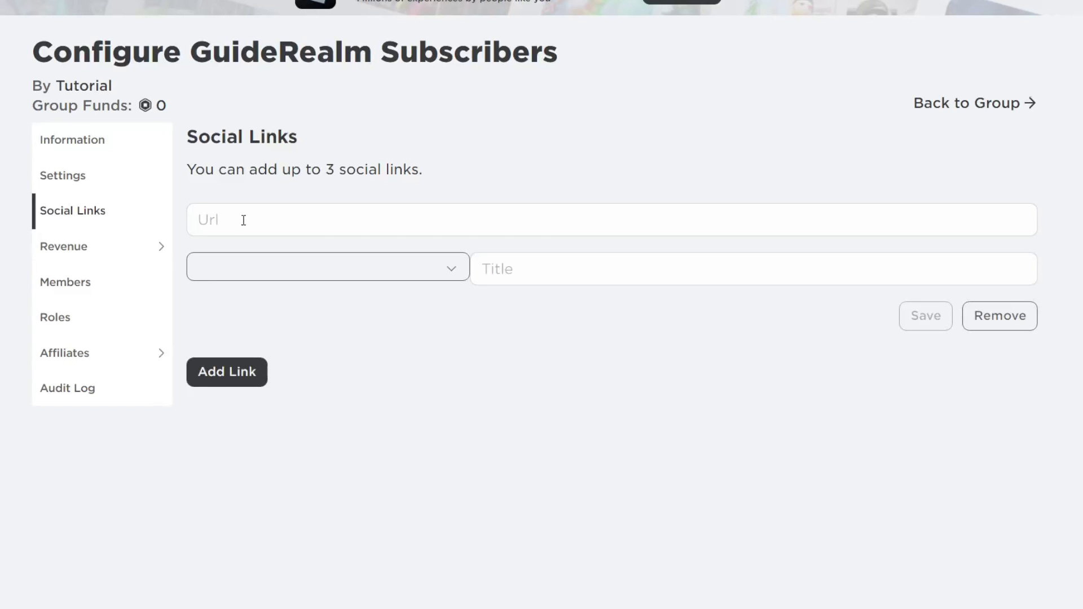
{"action": "left_click", "coordinate": [367, 275]}
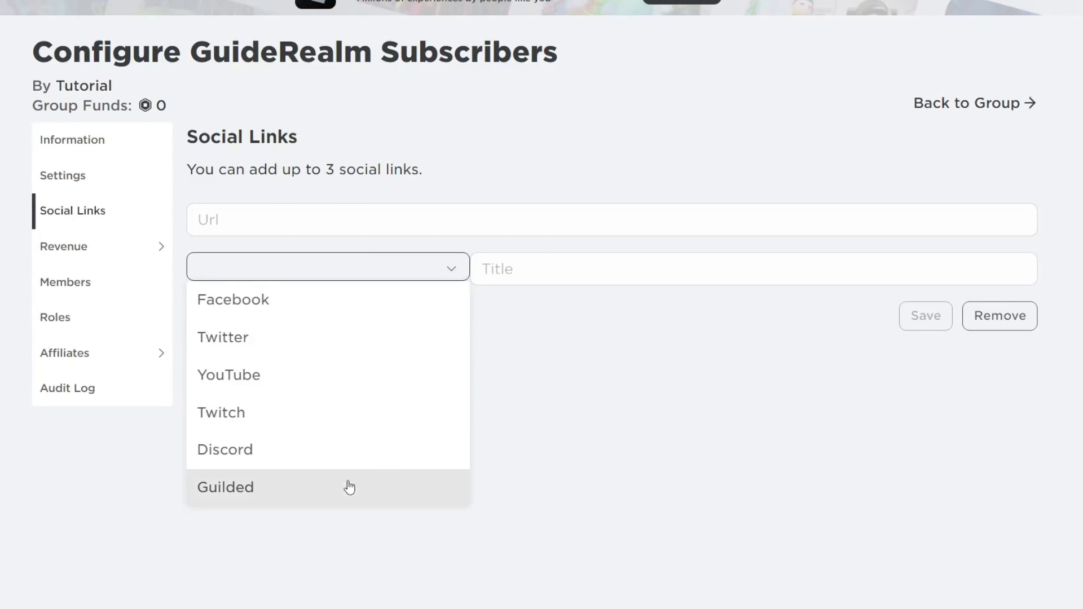
{"action": "left_click", "coordinate": [586, 428]}
{"action": "mouse_move", "coordinate": [49, 236]}
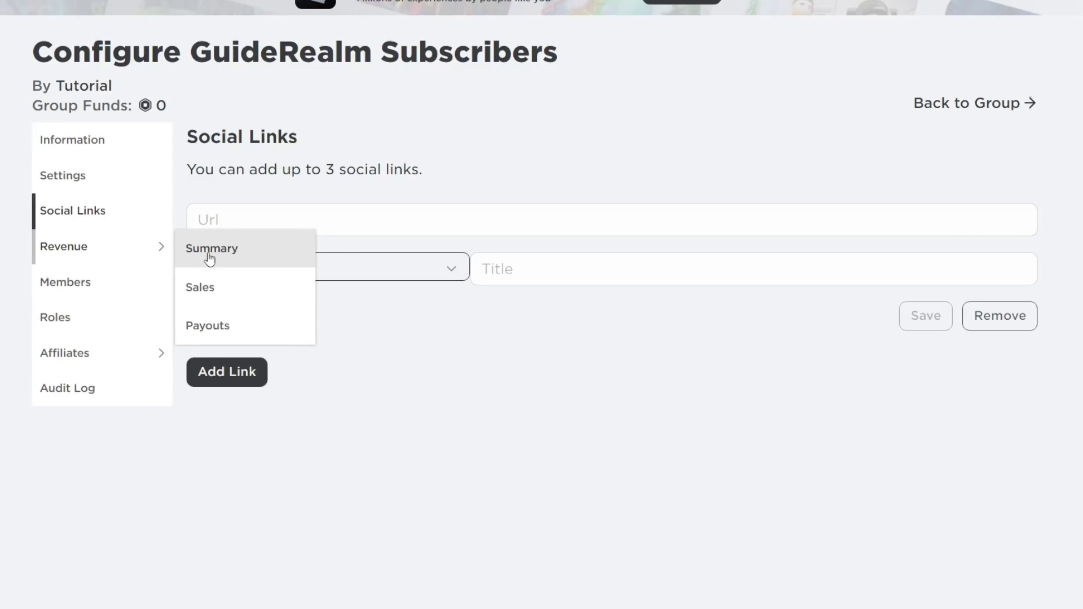
{"action": "left_click", "coordinate": [134, 289]}
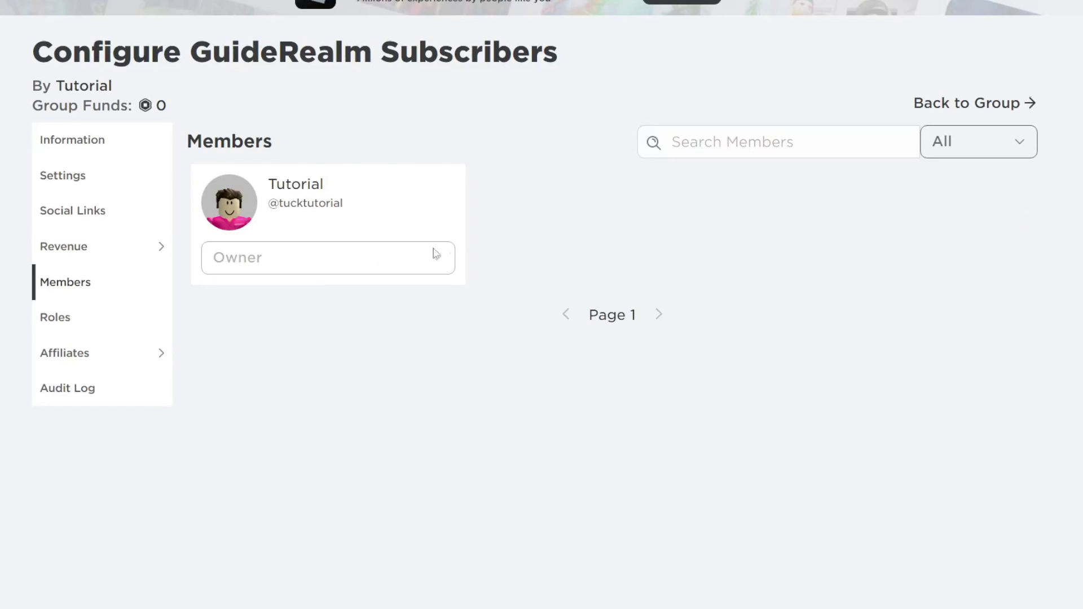
Step: Browse the Roles, empty Audit Log and Information sections, then go back to the group
{"action": "left_click", "coordinate": [62, 327]}
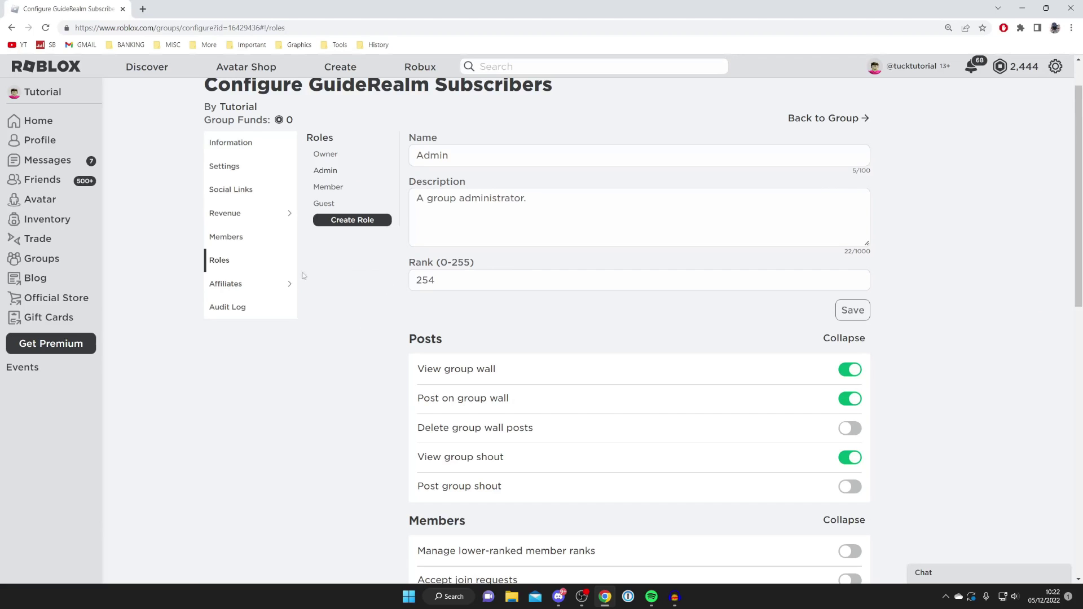
{"action": "left_click", "coordinate": [67, 388]}
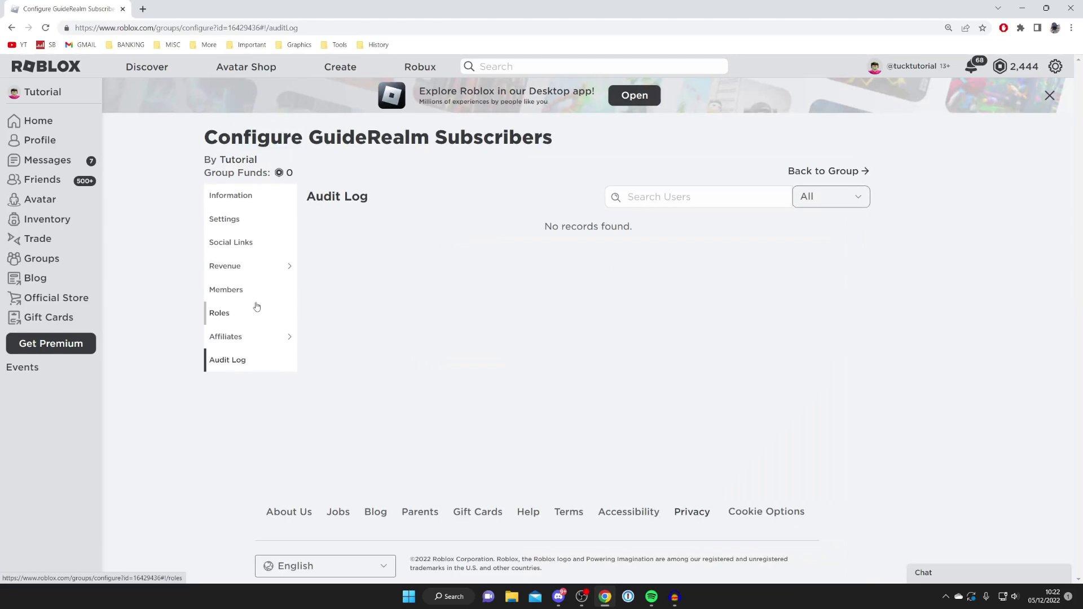
{"action": "left_click", "coordinate": [231, 195]}
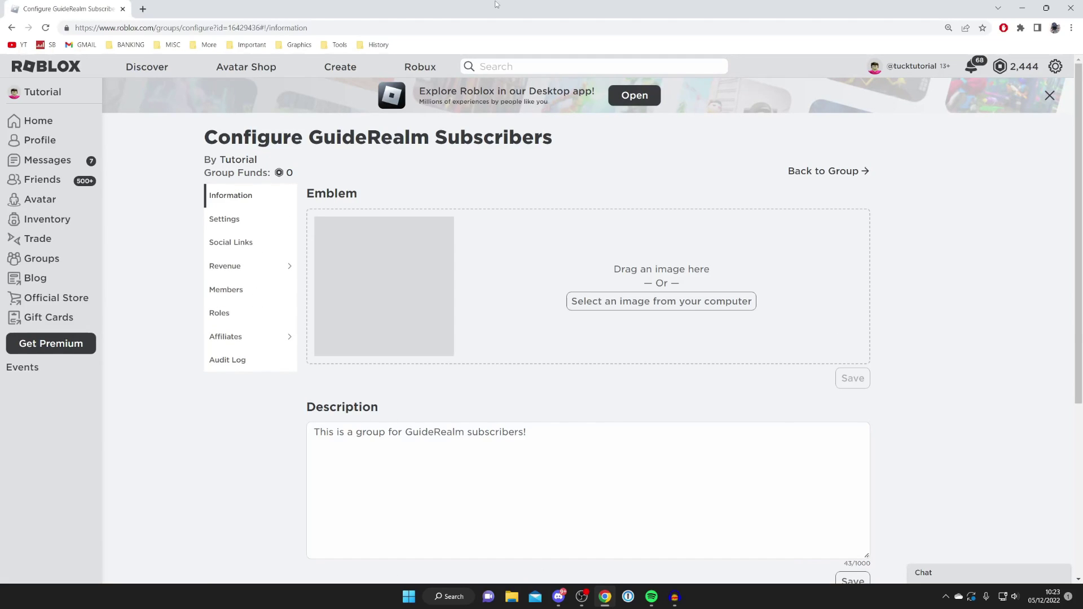
{"action": "left_click", "coordinate": [846, 172]}
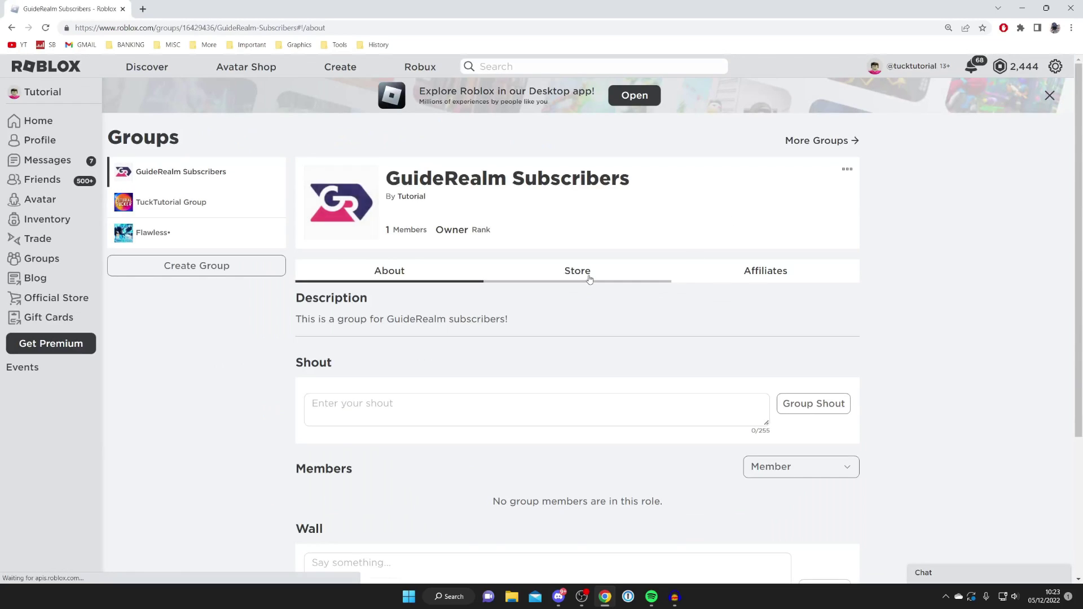
Step: View the group's empty Store, then open its Create a Shirt creations page
{"action": "left_click", "coordinate": [589, 278]}
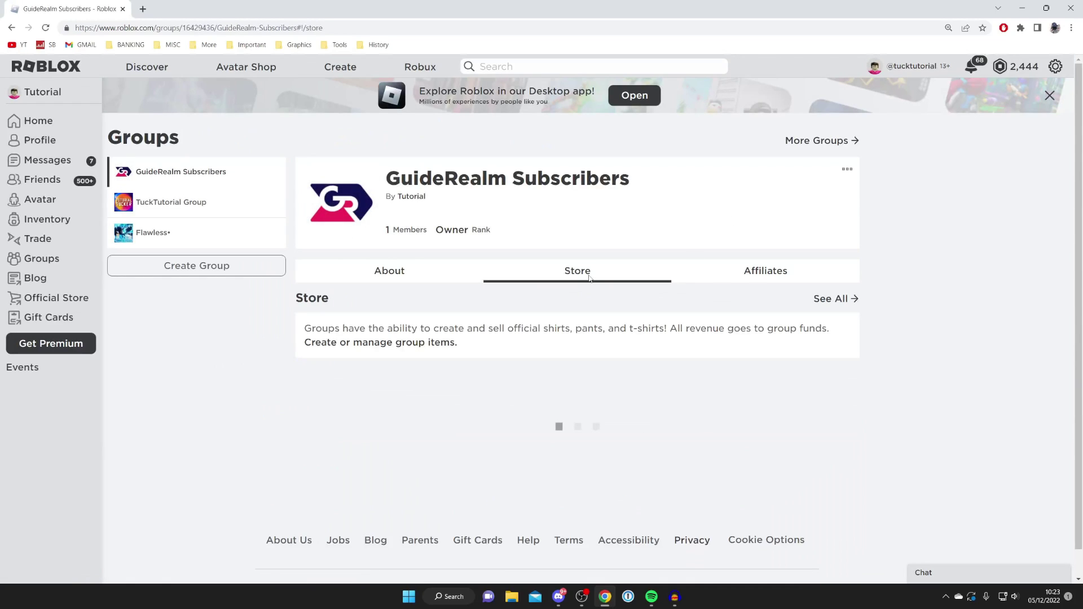
{"action": "left_click", "coordinate": [361, 344]}
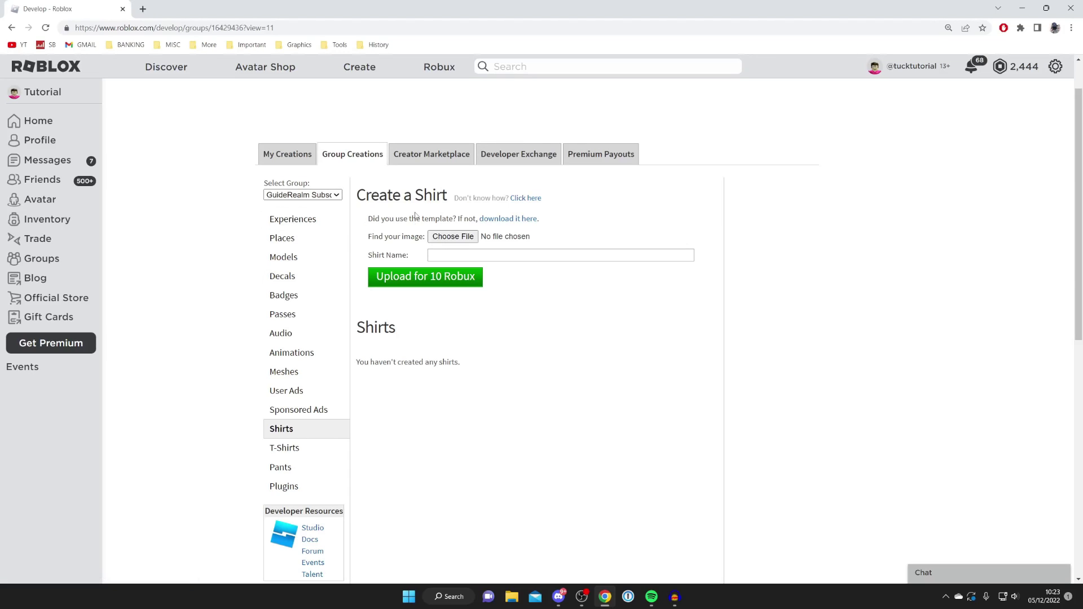
{"action": "left_click", "coordinate": [313, 195]}
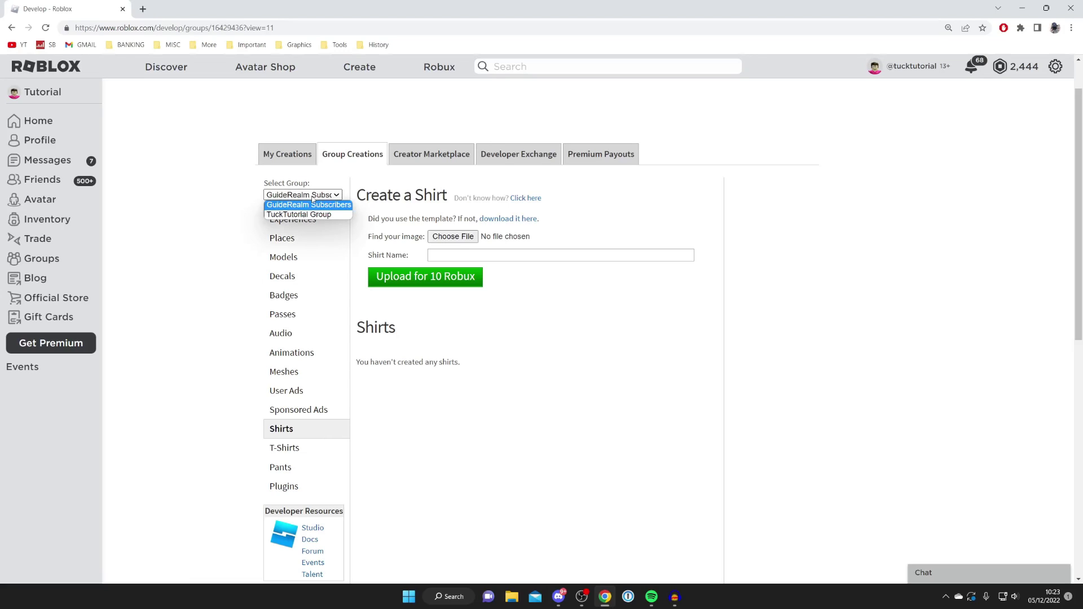
{"action": "left_click", "coordinate": [312, 206]}
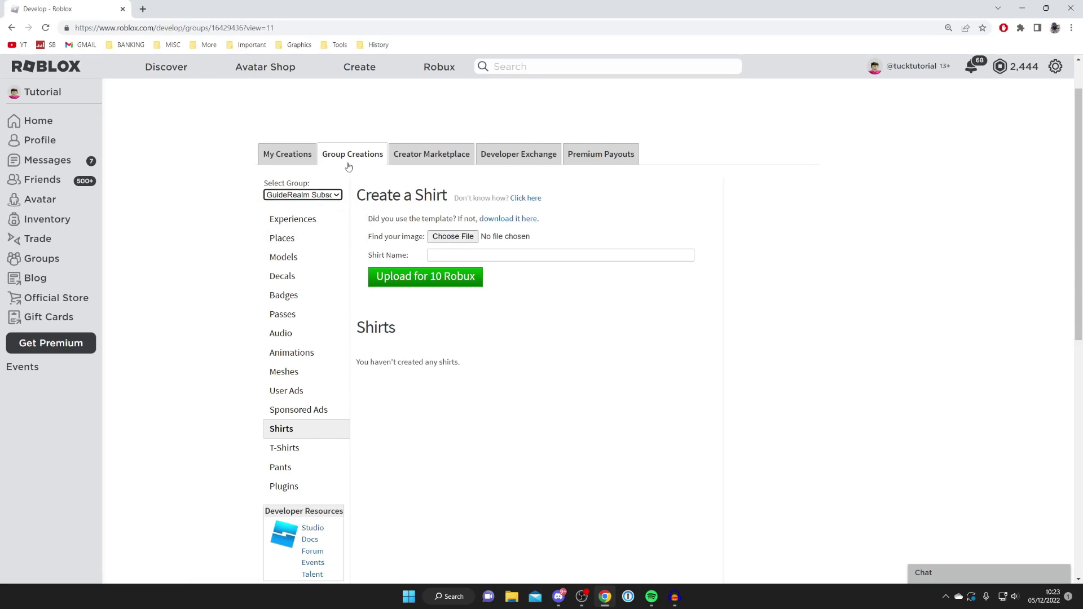
{"action": "left_click", "coordinate": [291, 161]}
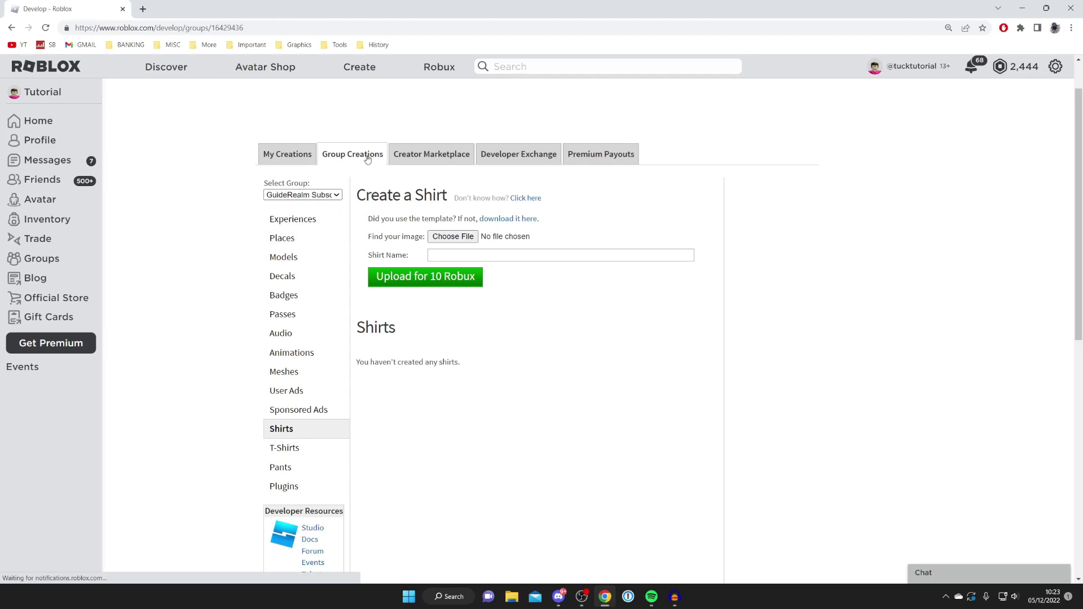